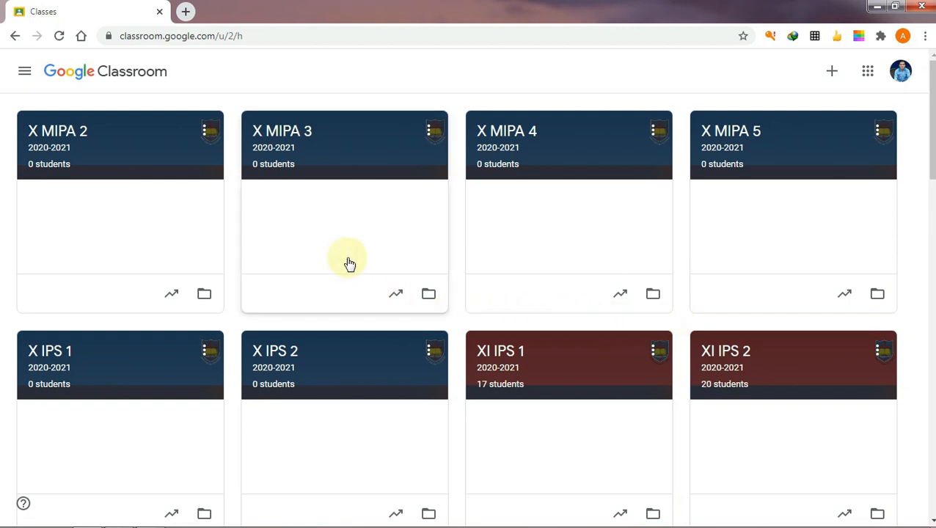
Open the classwork page of the X MIPA 5 class and start creating a new question.
click(723, 139)
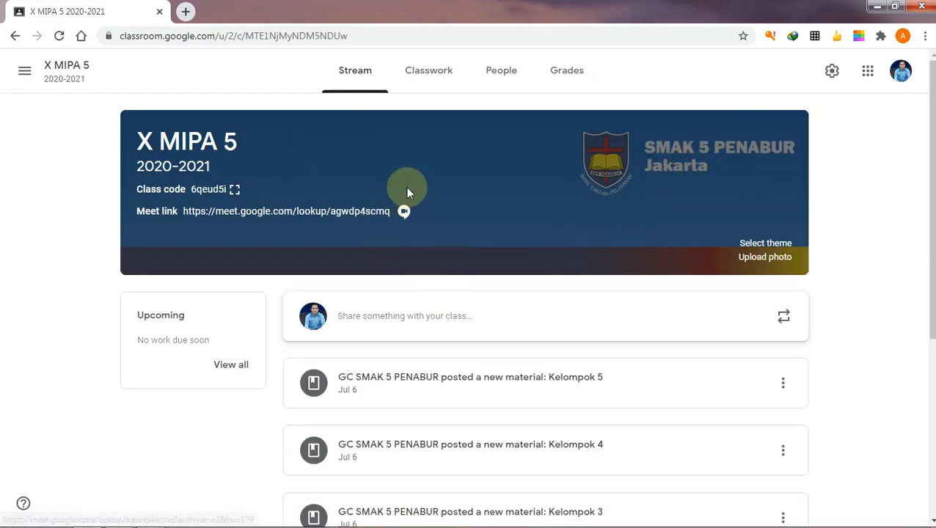
click(435, 87)
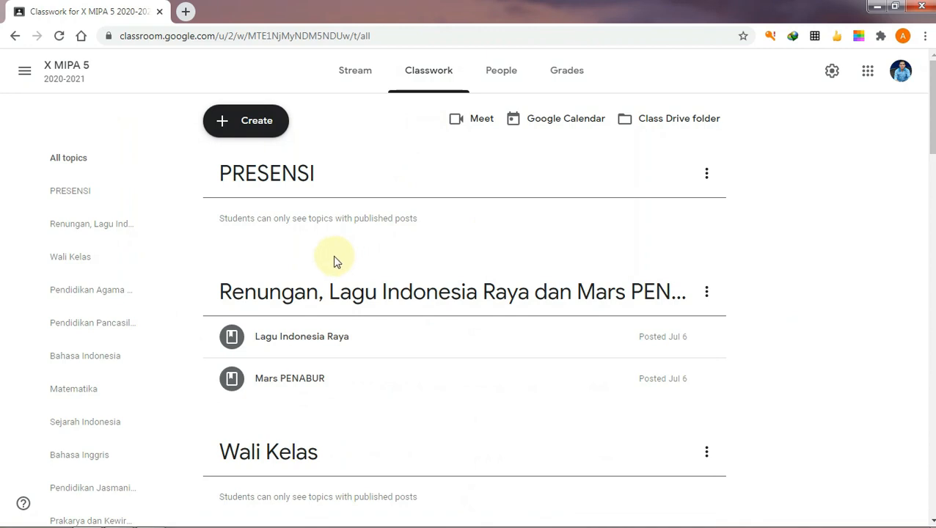
click(259, 126)
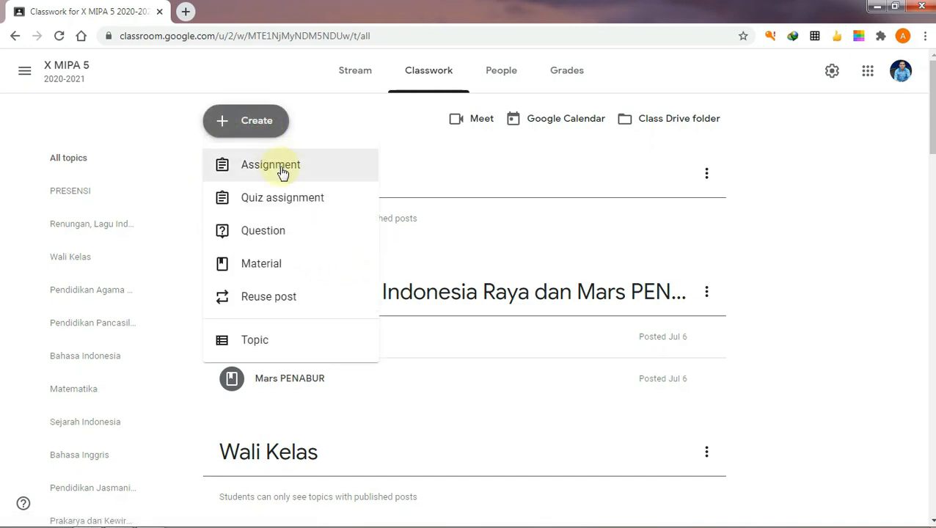
click(296, 242)
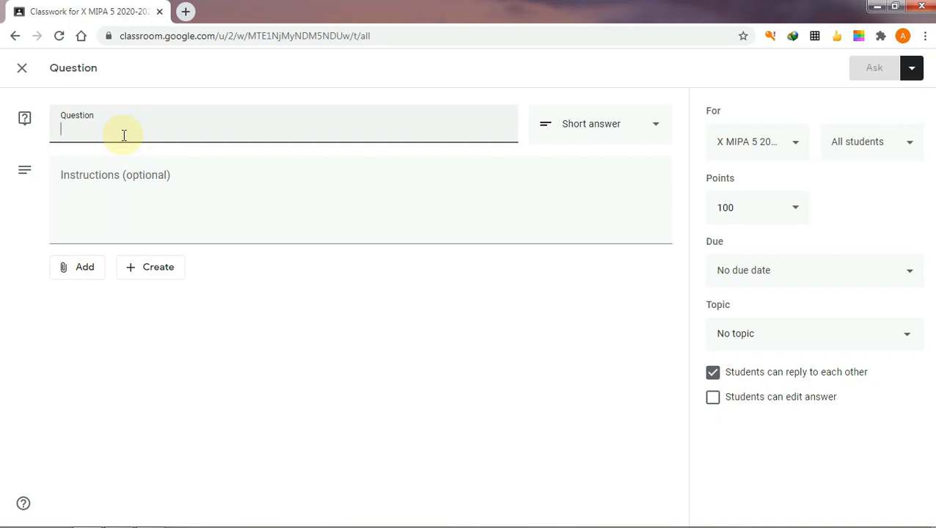
Title the question "MASUK (06:30)" and make it multiple choice.
text(MAS)
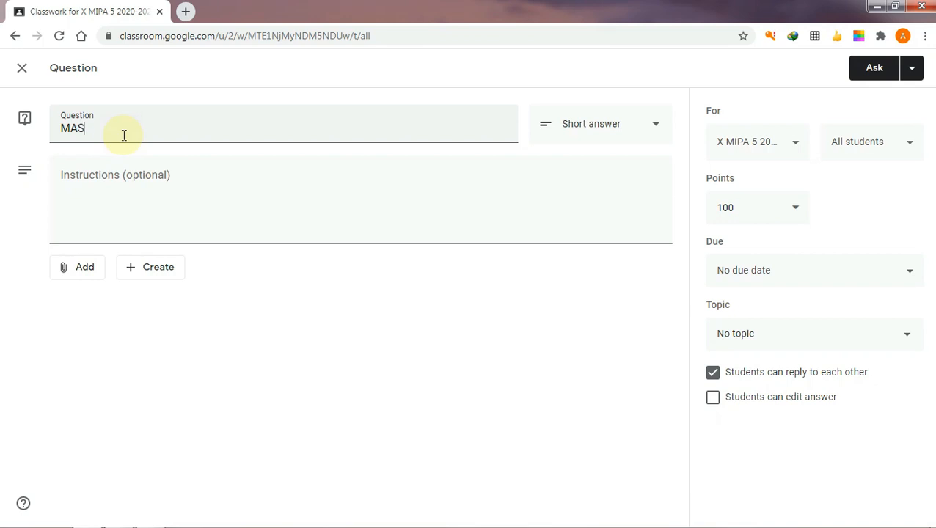
text(UK (0.6)
key(BackSpace)
key(BackSpace)
text(6.)
text(:30))
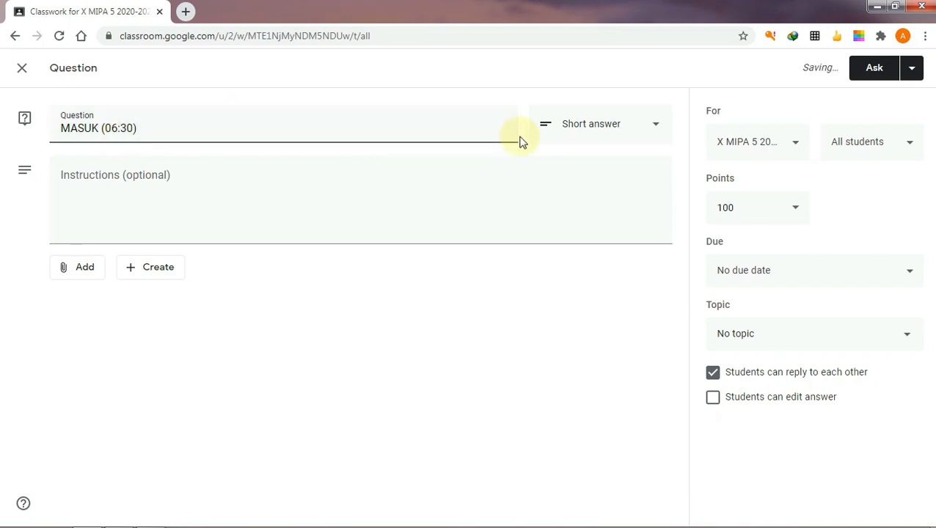
click(622, 133)
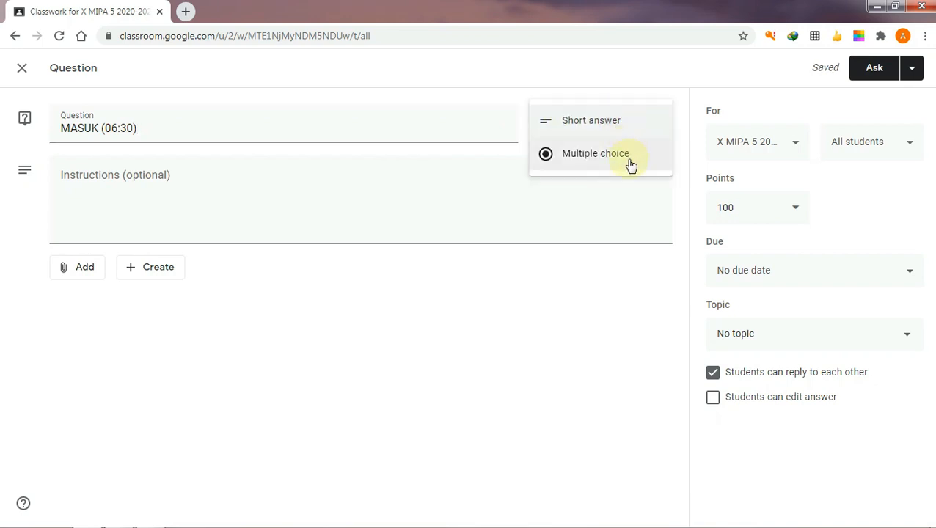
click(629, 163)
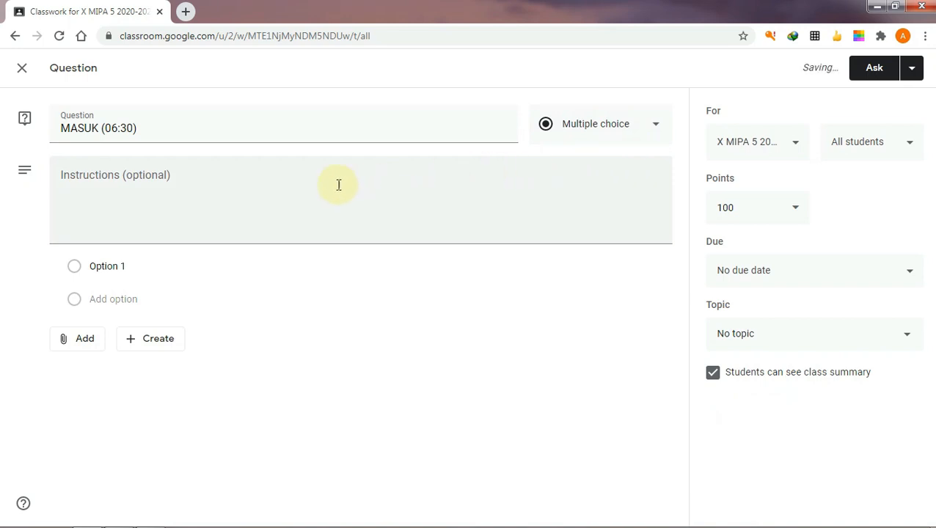
Begin the instructions with "Buka matamu dan gampailah semangatmu, jangan kau tutup matamu ini seperti kau tak memiliki sebuah semangat diri untuk manjalani hari.".
click(160, 178)
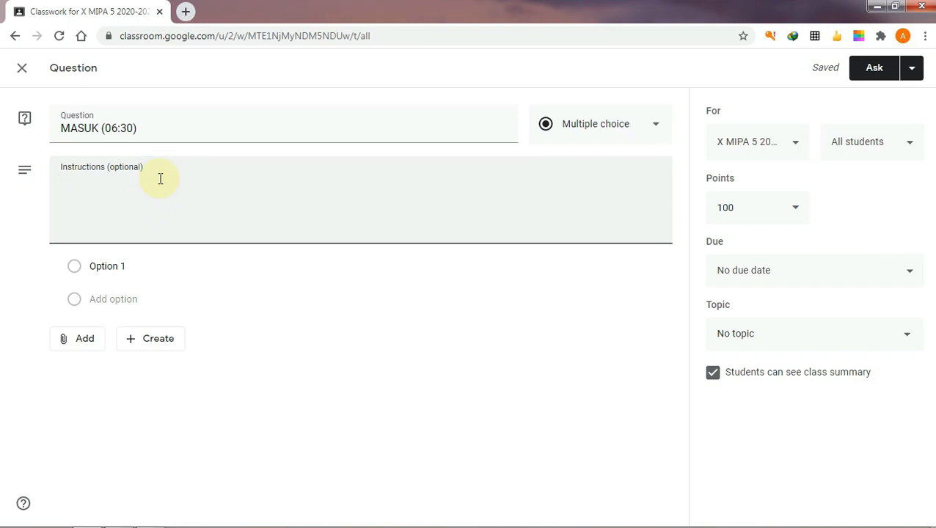
text(Buka matamu dan gampailah semangatmu, jangan kau tutup matamu ini seperti kau tak memiliki sebuah semangat diri untuk manjalani hari.)
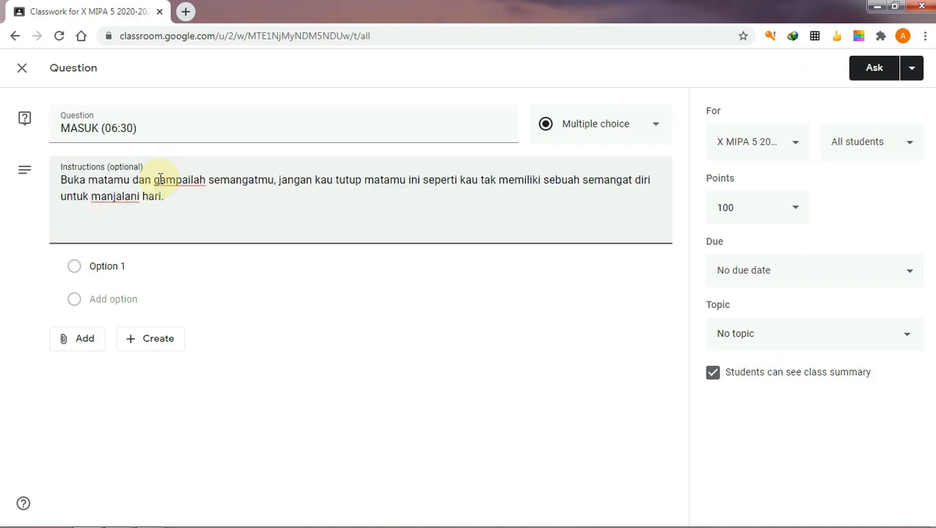
key(Return)
key(Return)
Add a second instruction paragraph: "Silahkan isi presensi di bawah ini. Jika mengalami kendala selama pembelajaran silahkan menghubungi wali kelas. Terima kasi".
text(Silahkan isi p)
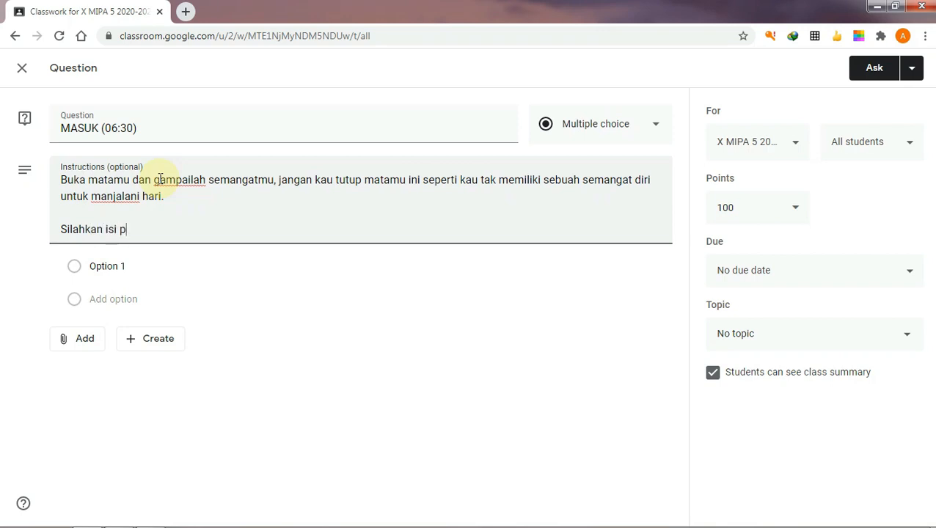
text(resensi di bawah ini)
key(BackSpace)
key(BackSpace)
text(ini. Ji)
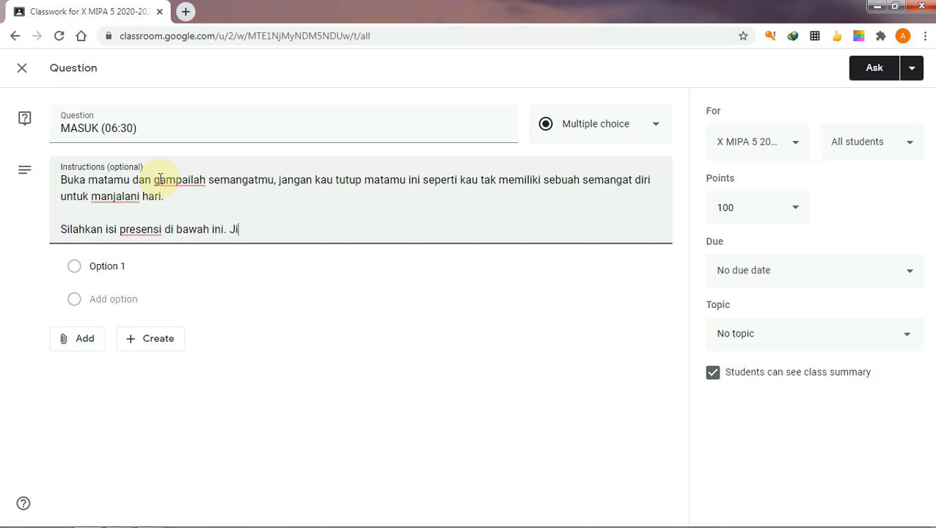
text(ka mengalami)
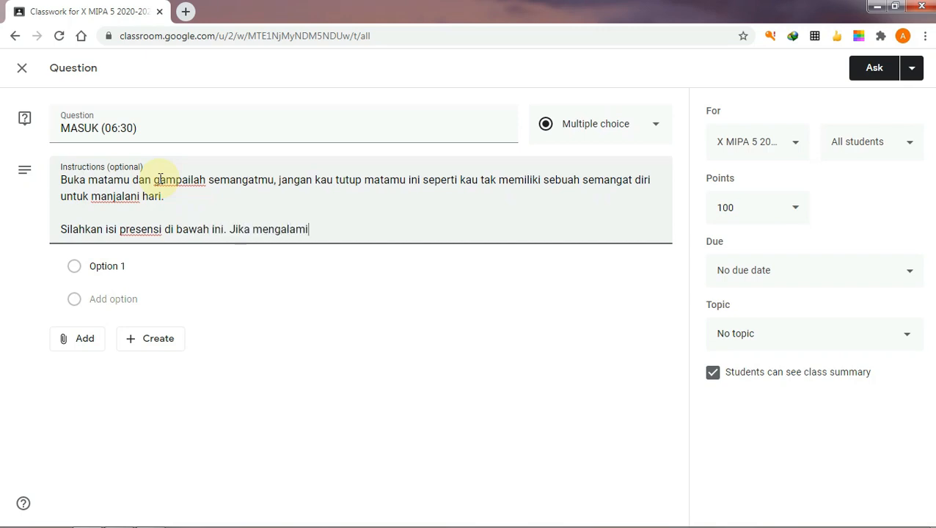
text( kendala selama pembelajaran)
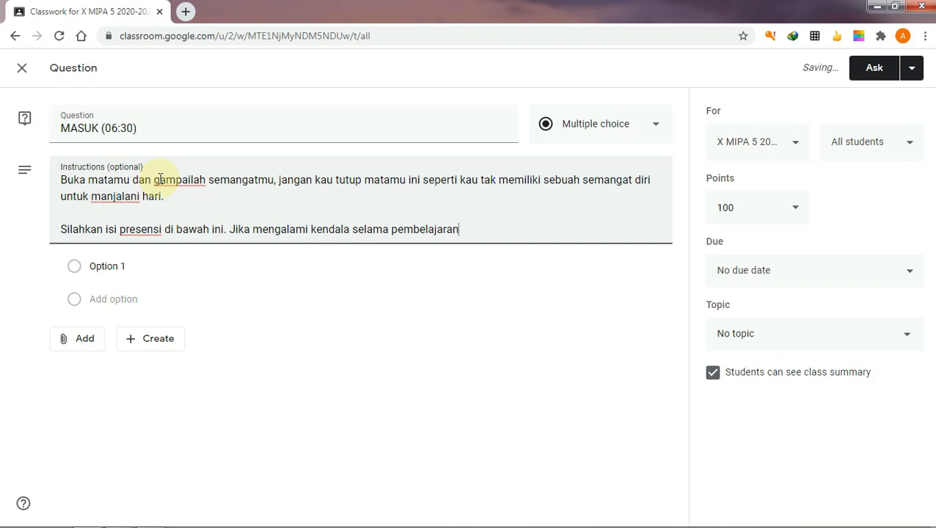
text( silahkan men)
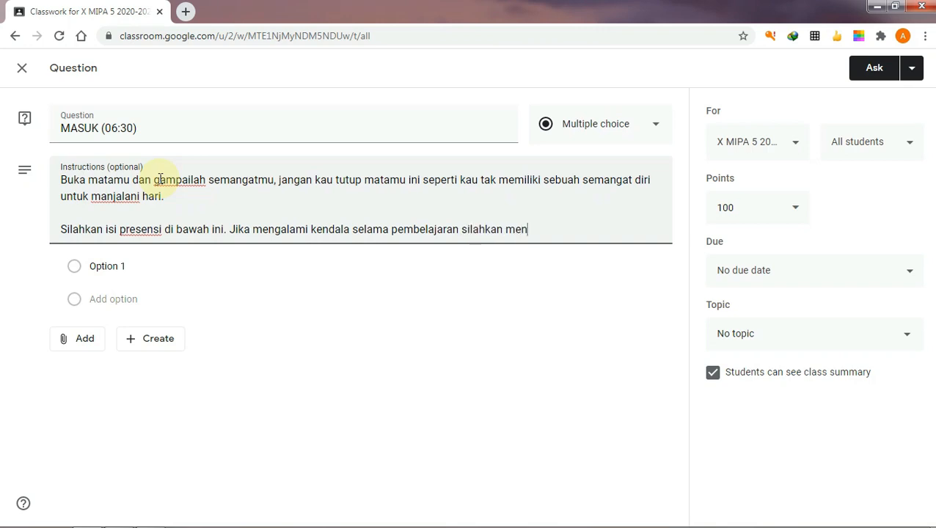
text(ghubungi wali )
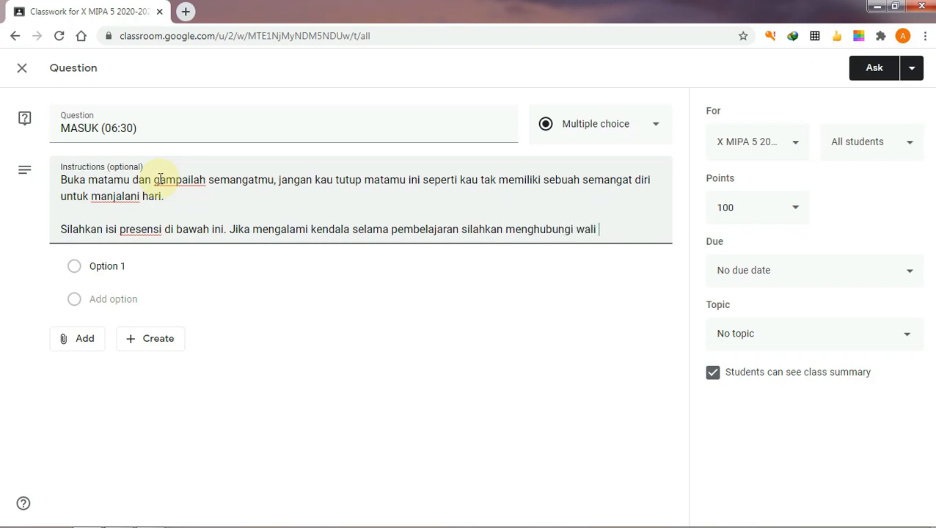
text(kelas. Terima kasi)
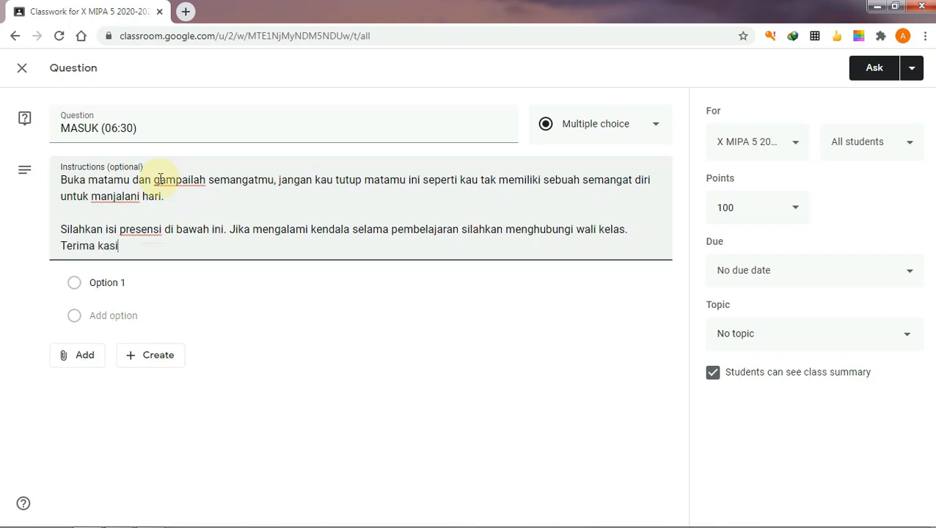
Finish the instructions' closing line with ". Tuhan Yesus memberkati.".
text(. Tuhan Teu)
key(BackSpace)
text(s)
key(BackSpace)
key(BackSpace)
key(BackSpace)
text(Yesus memberkati.)
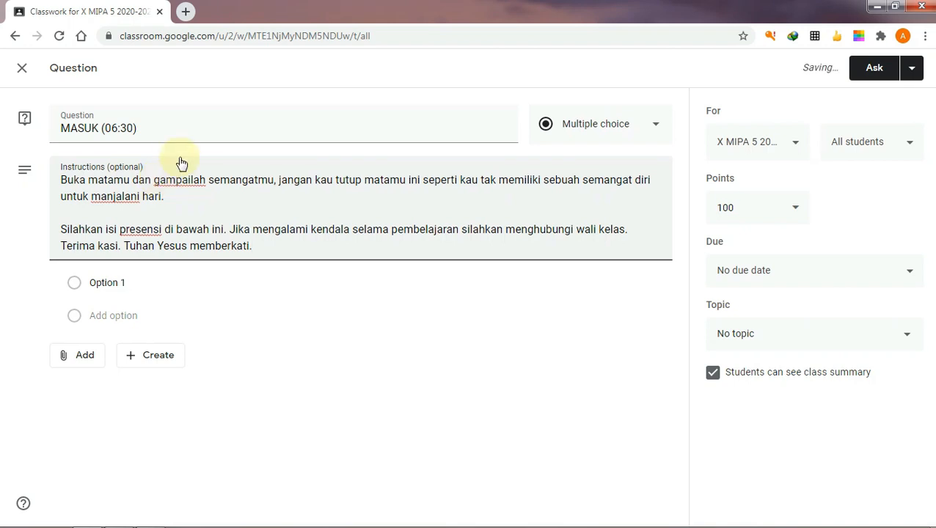
Set the first answer option of the question to "HADIR".
click(123, 283)
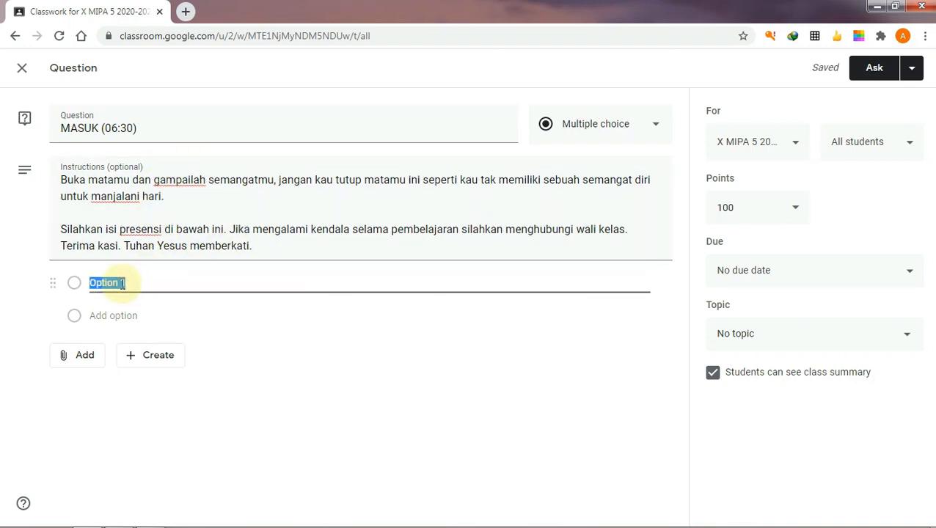
text(HADIR)
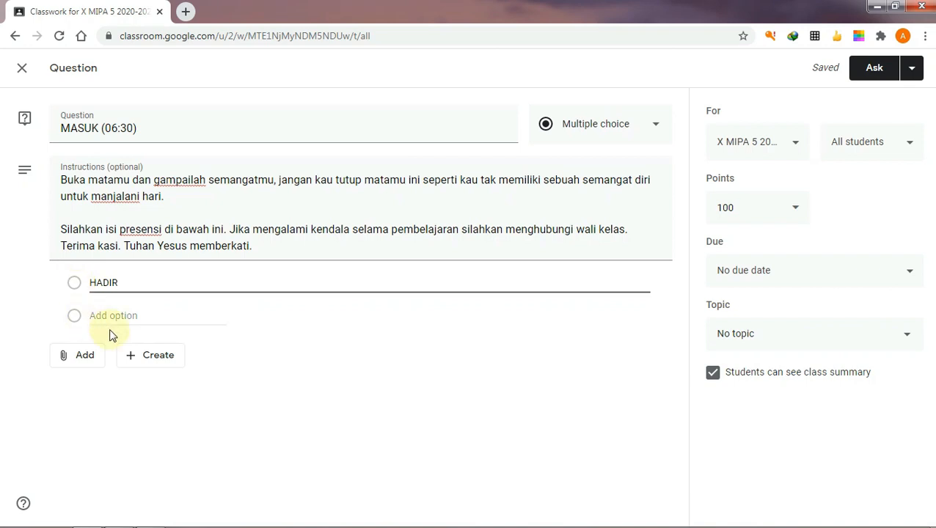
click(795, 157)
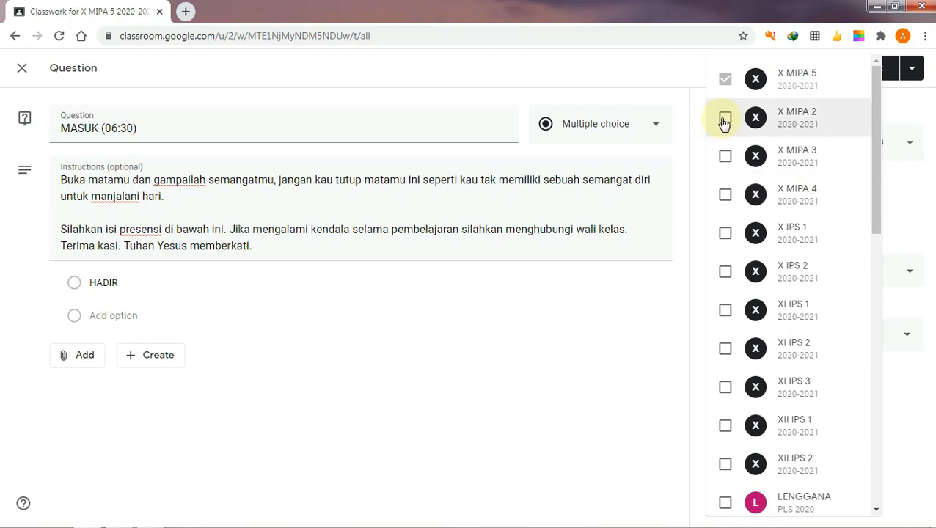
click(903, 204)
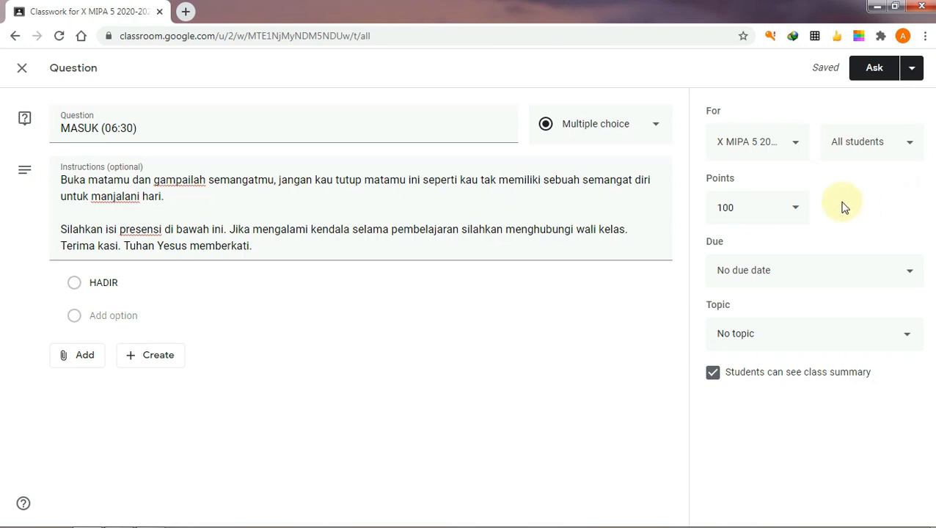
click(778, 143)
click(905, 198)
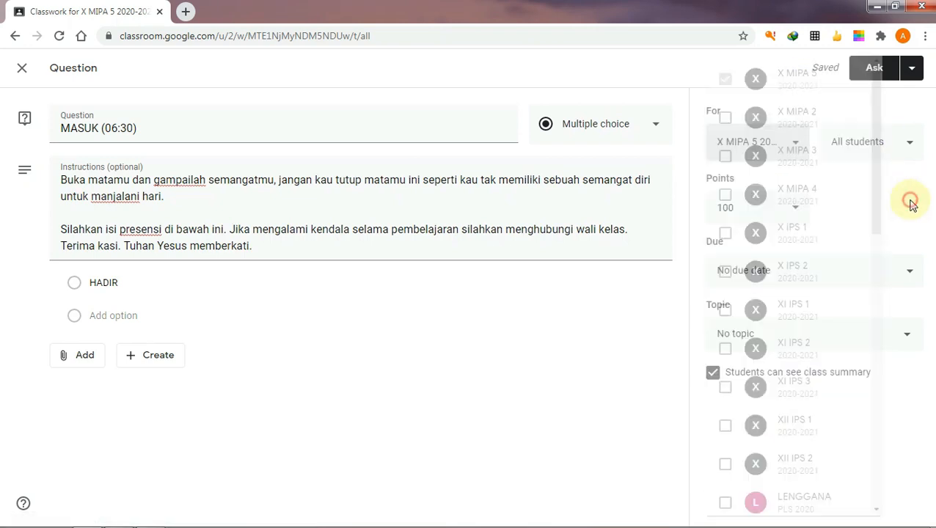
Make the question ungraded and set its due date to Jul 13, 2020.
click(798, 212)
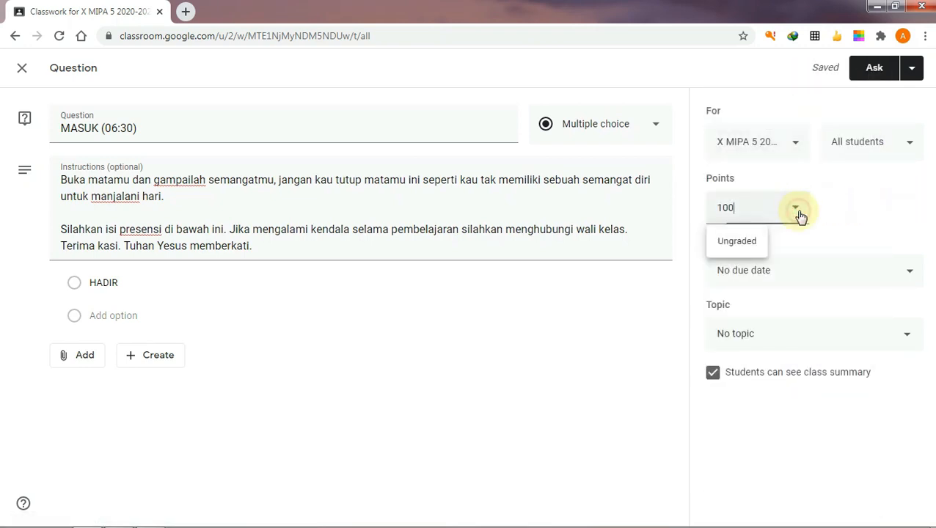
click(736, 241)
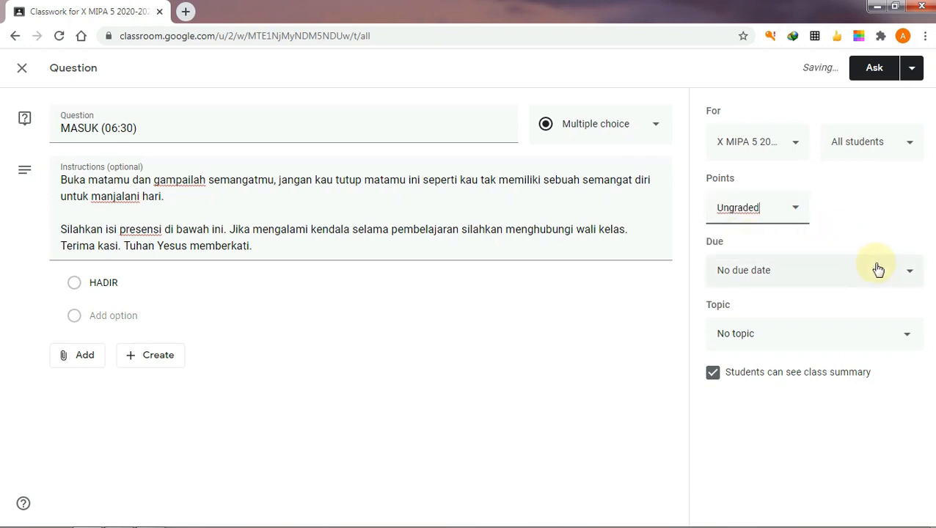
click(839, 282)
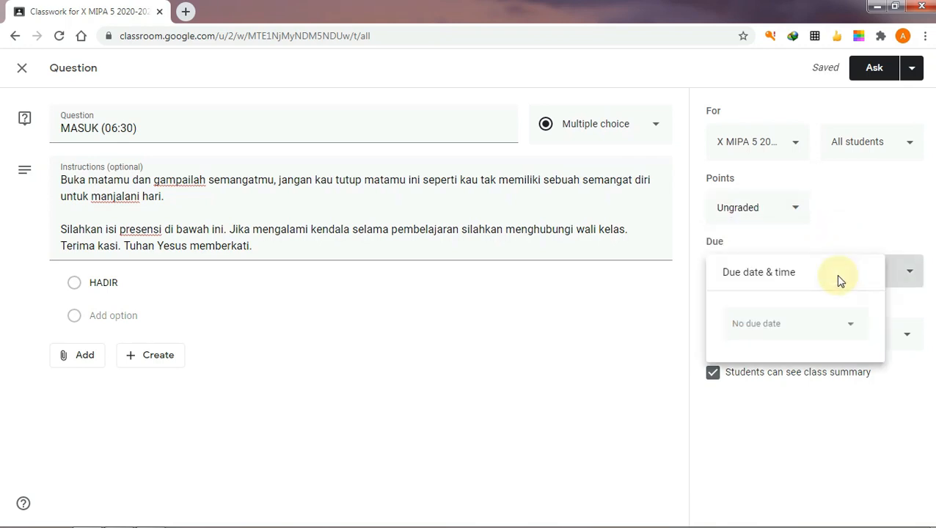
click(835, 327)
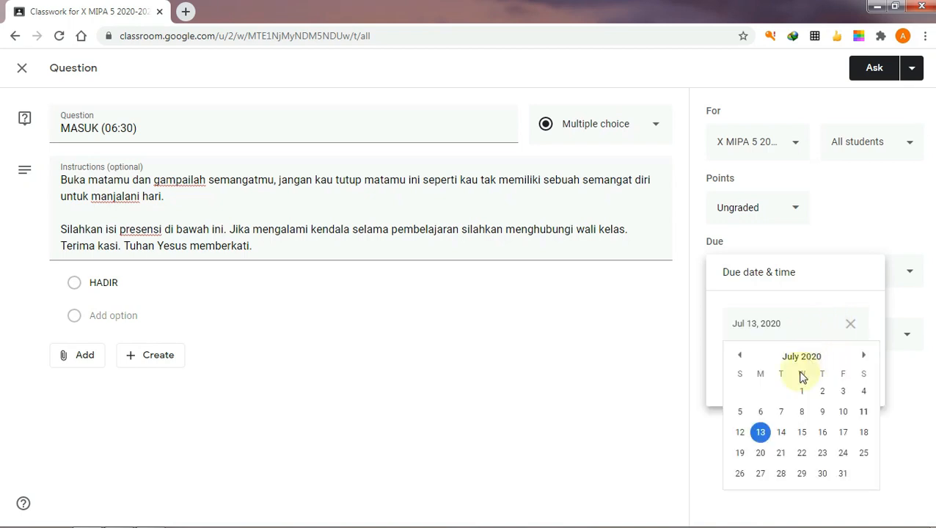
click(757, 433)
Set the question's due time to 6:35 AM.
click(748, 367)
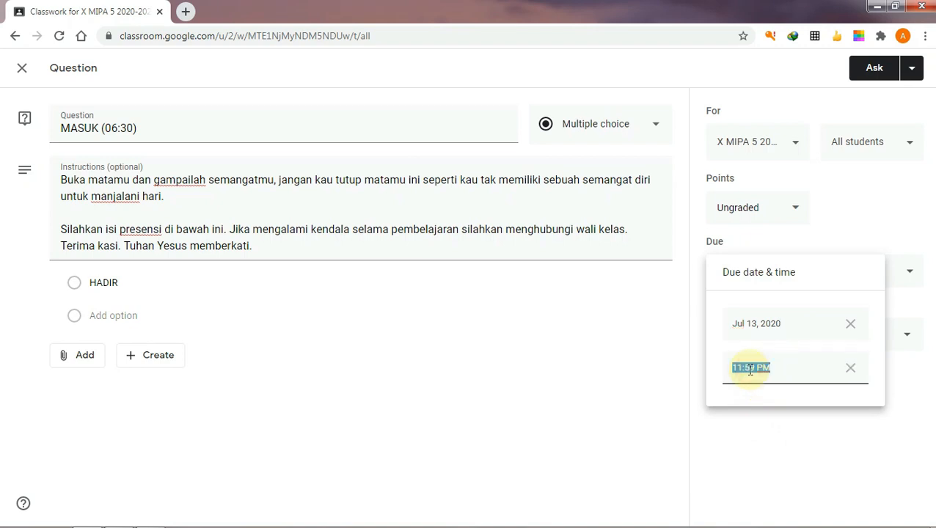
click(773, 368)
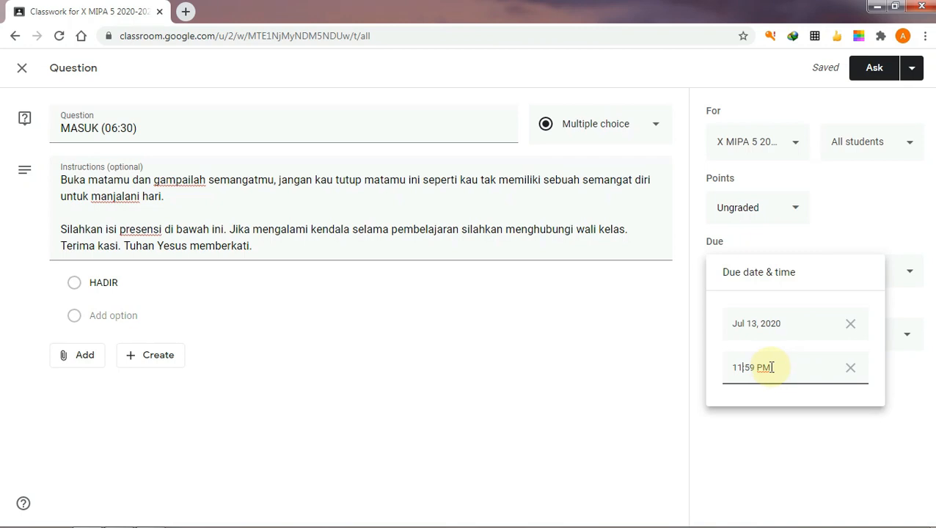
key(BackSpace)
key(BackSpace)
text(11)
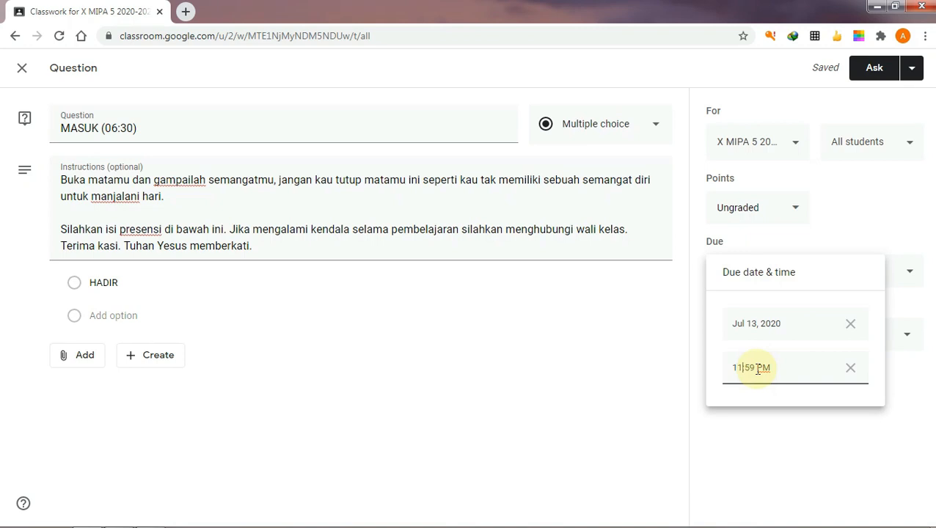
key(BackSpace)
key(BackSpace)
text(6)
key(BackSpace)
key(BackSpace)
key(BackSpace)
text(:35)
click(757, 368)
key(BackSpace)
text(A)
click(696, 372)
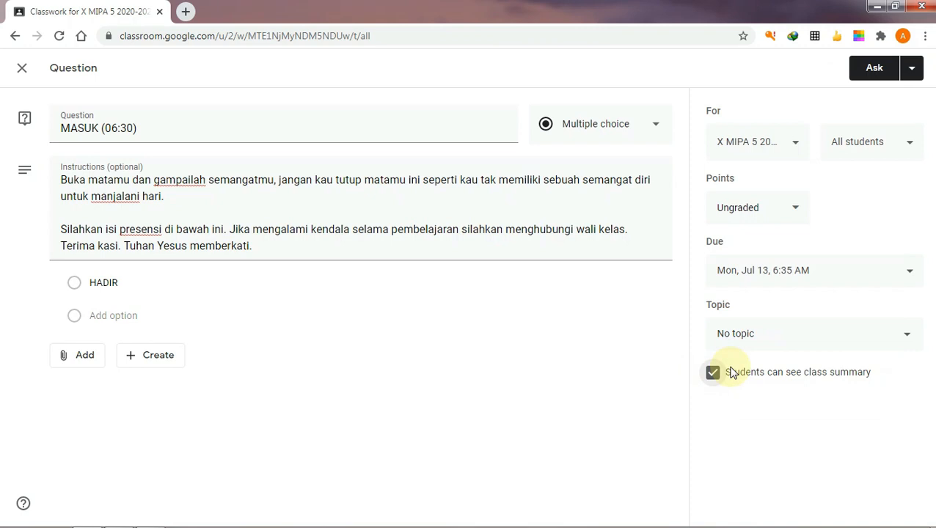
Assign the question to the PRESENSI topic and turn off students' access to the class summary.
click(839, 338)
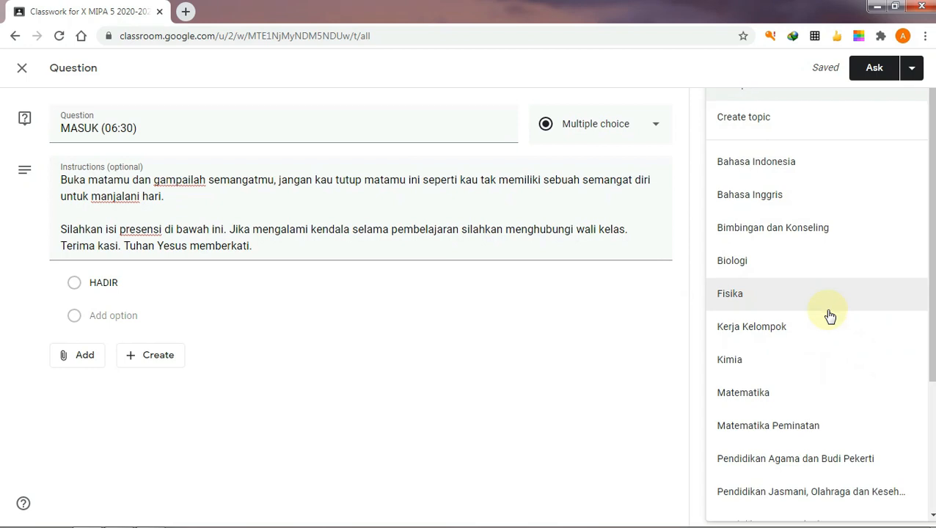
scroll(830, 316, down, 3)
click(821, 405)
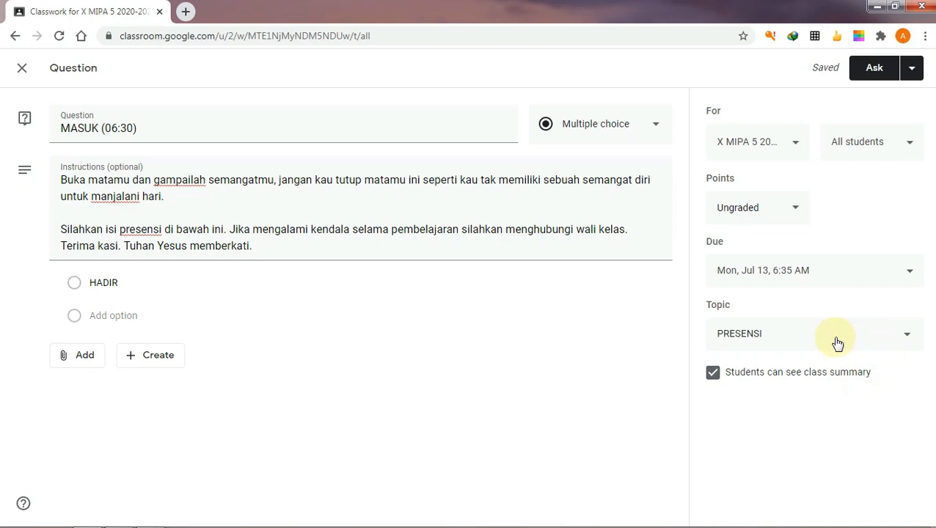
click(712, 373)
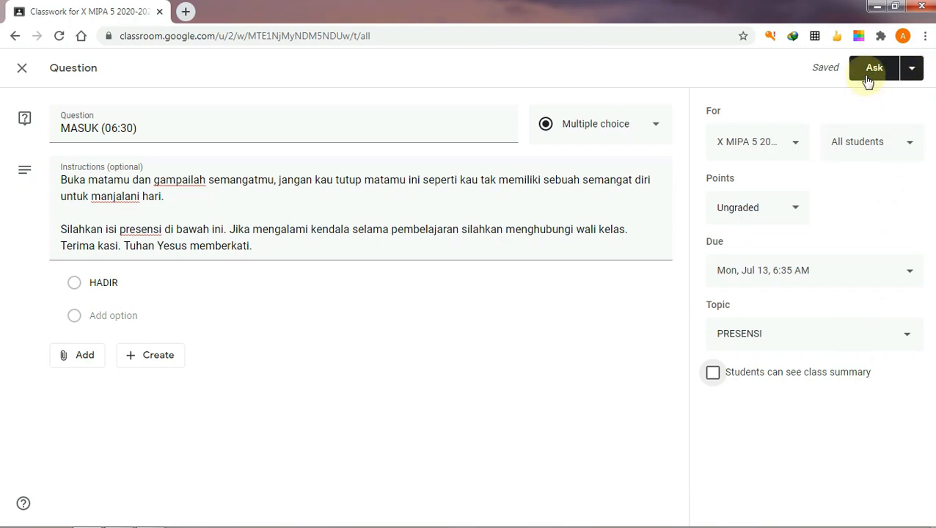
Open the scheduling options for the MASUK (06:30) question and set the posting time to 6:35 AM.
click(911, 73)
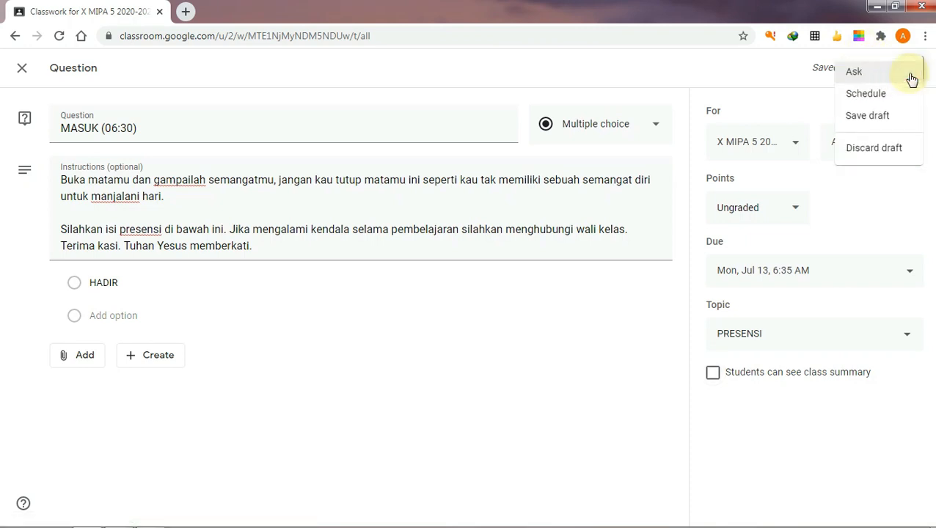
click(903, 98)
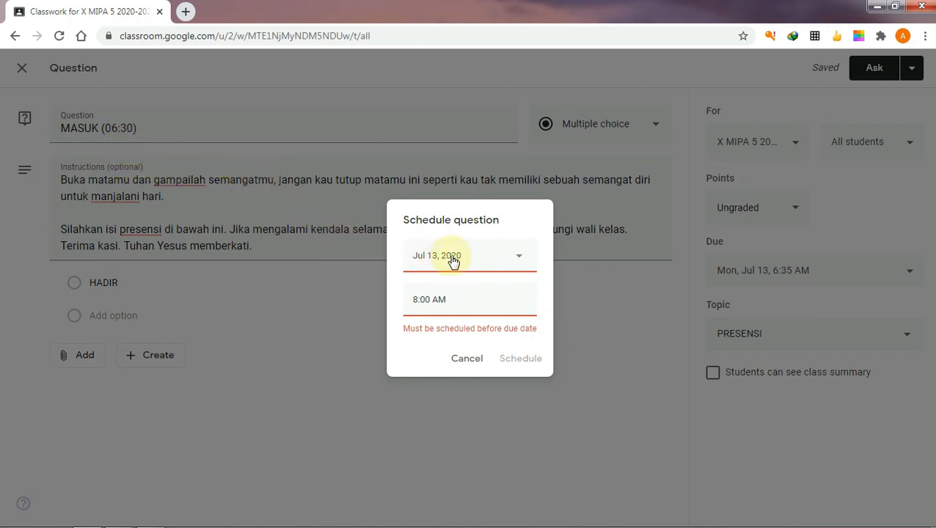
triple_click(422, 299)
click(437, 302)
key(BackSpace)
key(BackSpace)
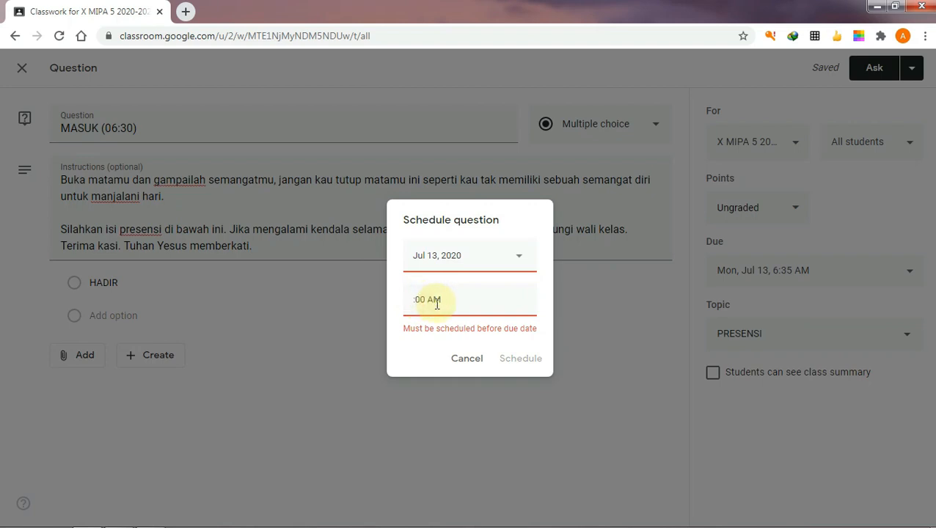
text(6:)
key(Delete)
key(Delete)
key(Delete)
text(2)
click(439, 307)
key(BackSpace)
key(BackSpace)
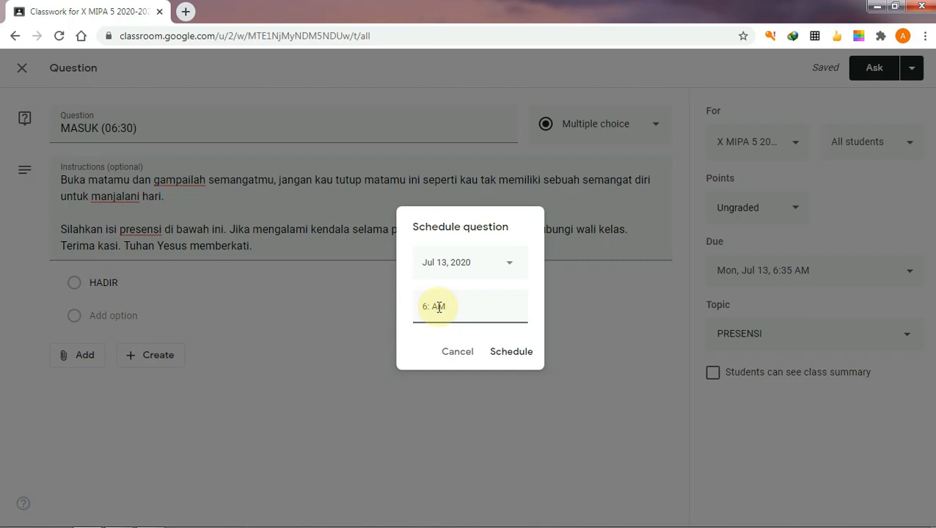
text(35)
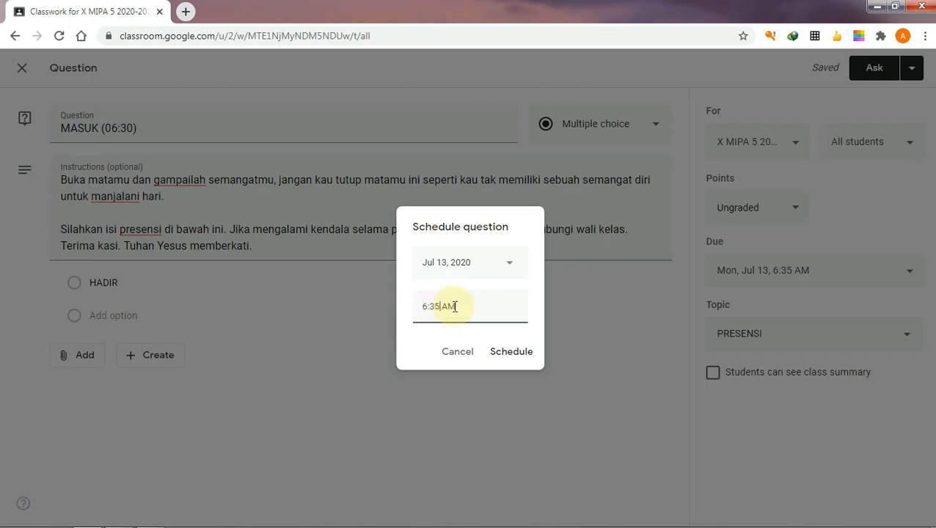
click(458, 304)
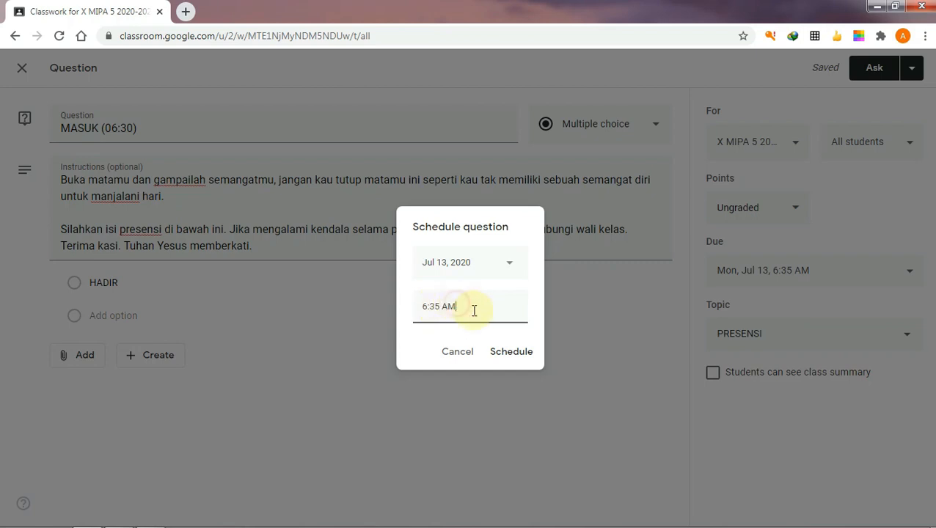
Change the posting time to 6:25 AM and schedule the question for Jul 13, 2020.
click(432, 307)
key(BackSpace)
text(2)
click(483, 313)
click(461, 306)
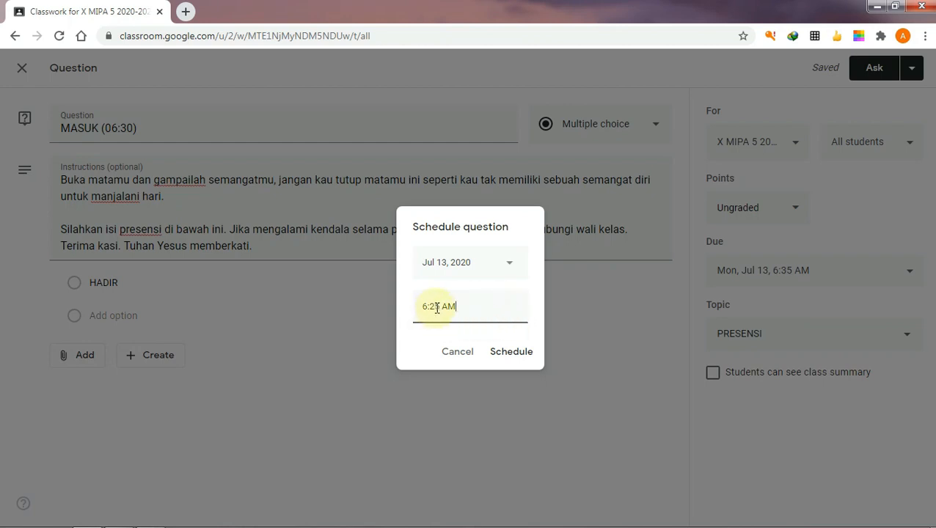
click(512, 353)
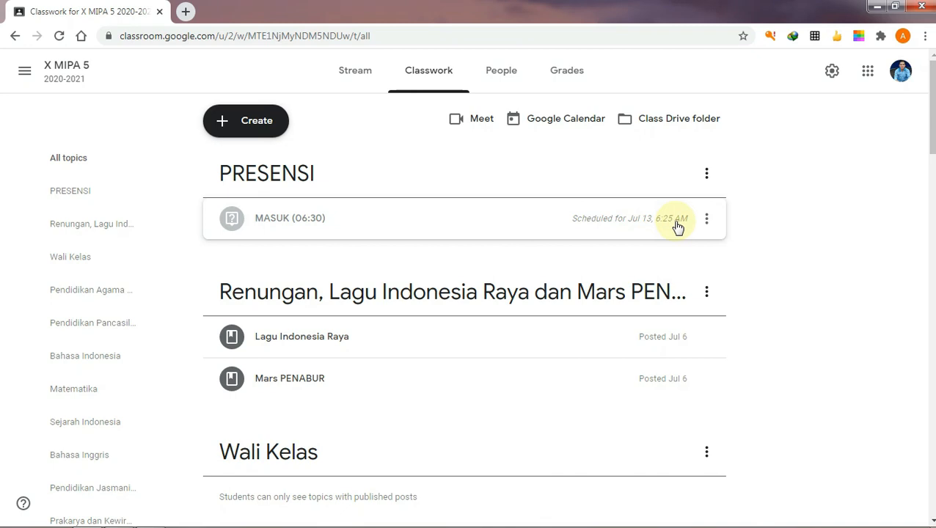
Review the details of the scheduled MASUK (06:30) question, collapse it, and view the X MIPA 5 gradebook.
click(523, 224)
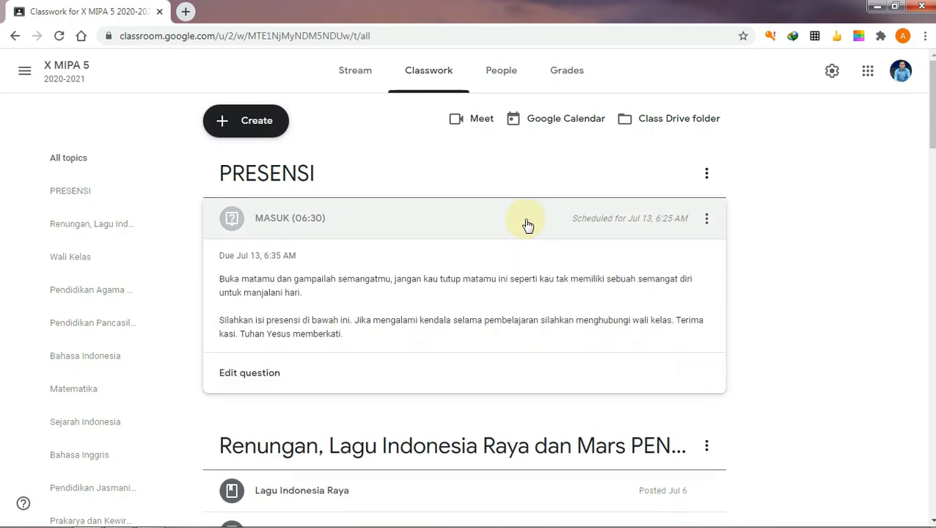
click(527, 225)
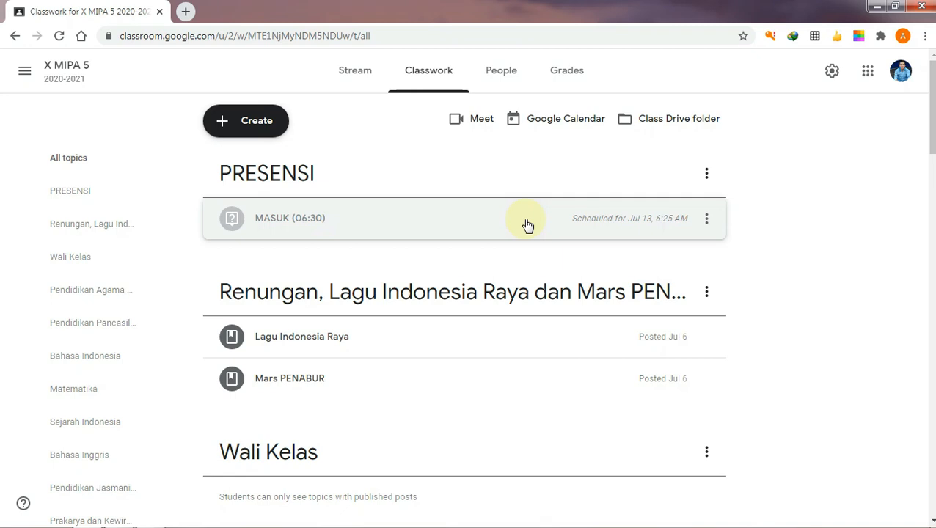
click(576, 82)
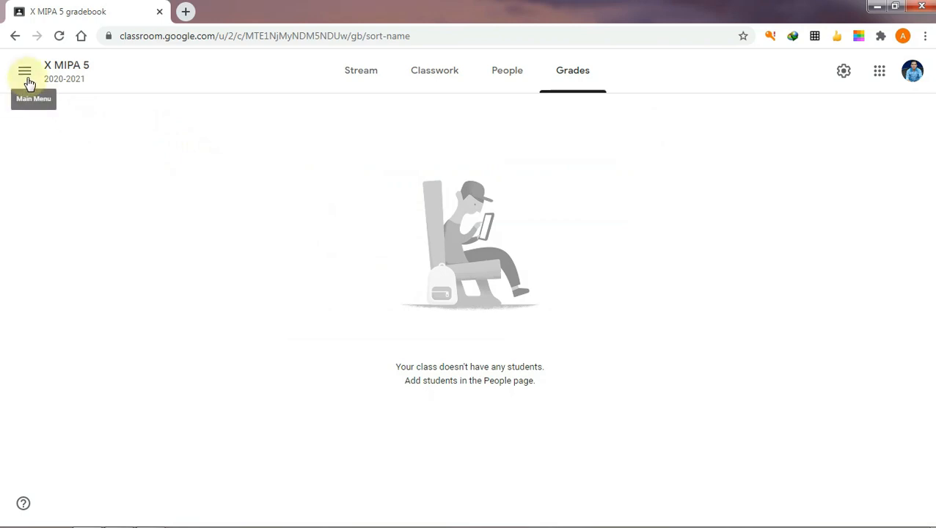
Switch to the XI MIPA 5 Prakarya & Kewirausahaan class and open its gradebook.
click(27, 78)
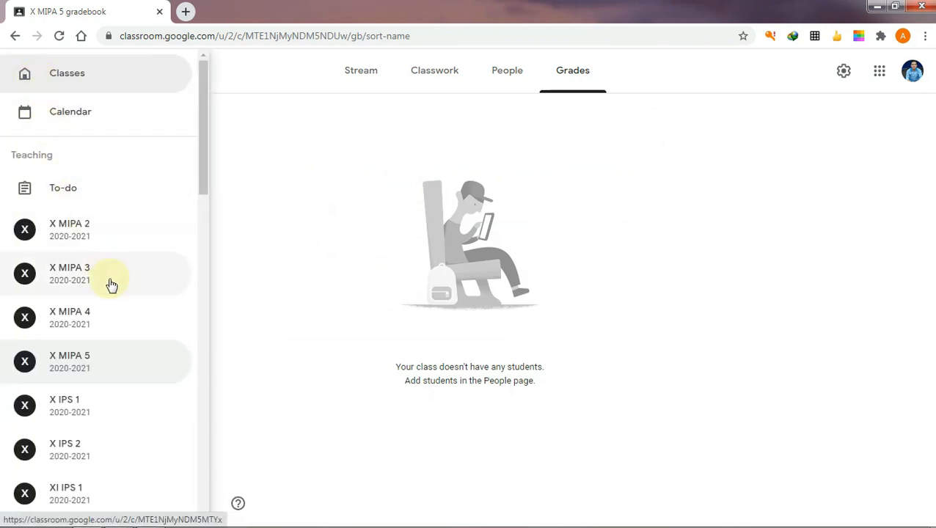
scroll(117, 323, down, 6)
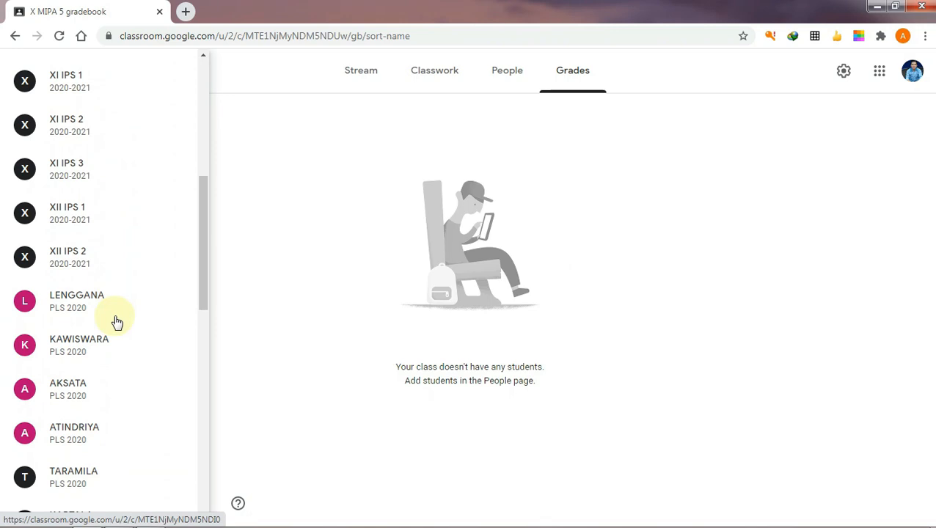
scroll(117, 323, down, 4)
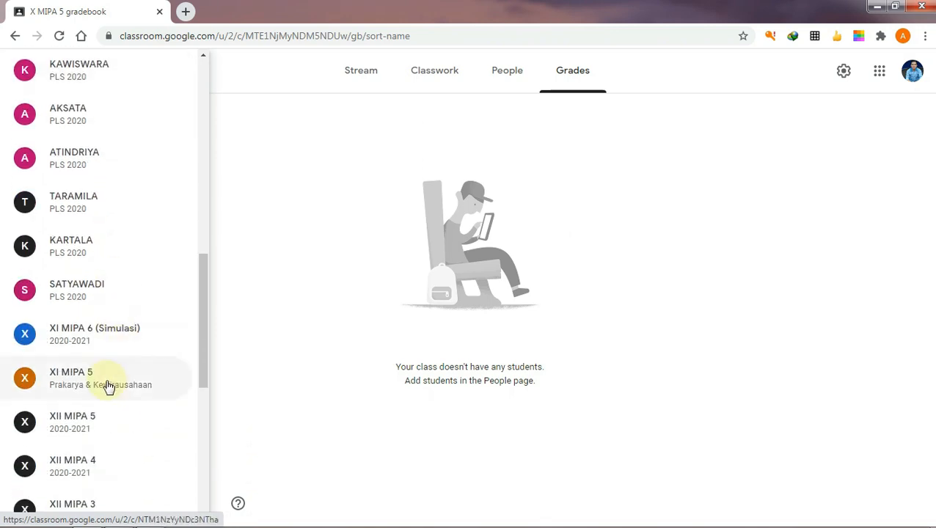
click(110, 382)
click(565, 78)
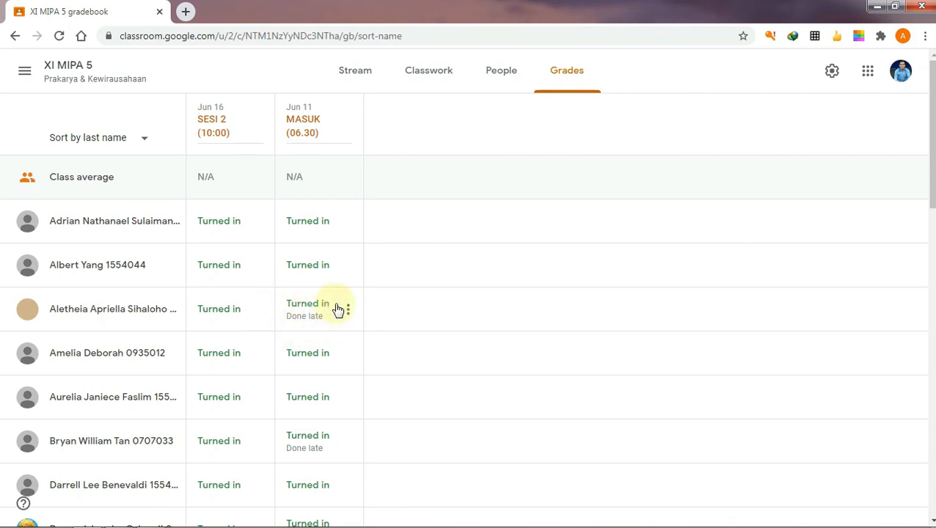
View the first late submission for MASUK (06.30), check its turn-in history, and close the history.
scroll(330, 324, down, 1)
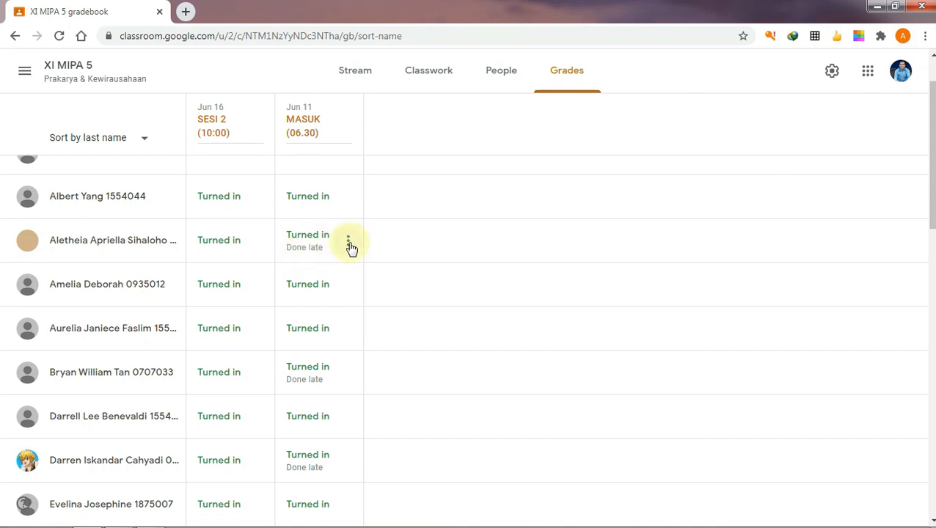
click(349, 243)
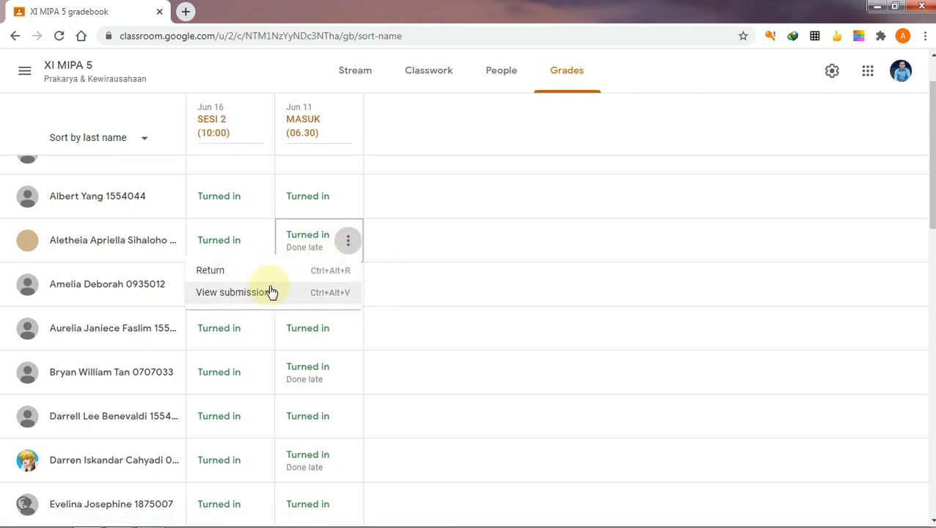
click(271, 294)
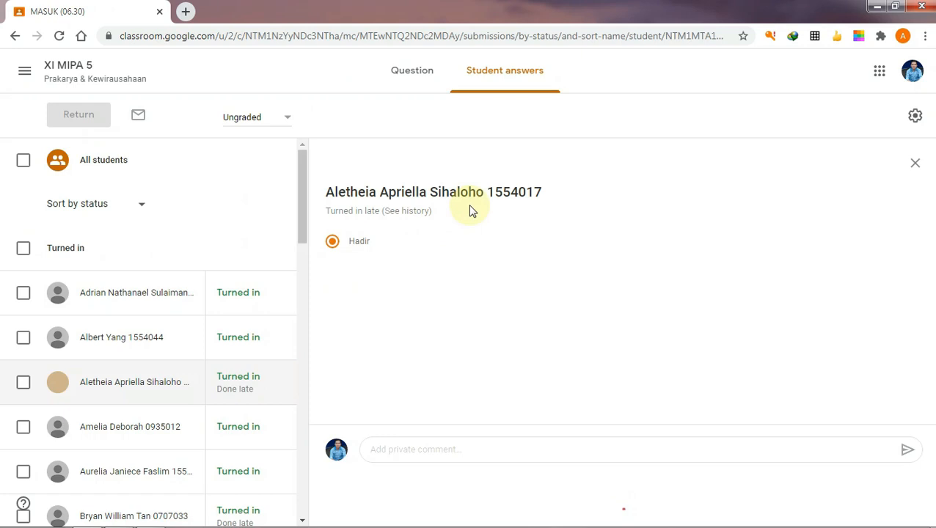
click(407, 213)
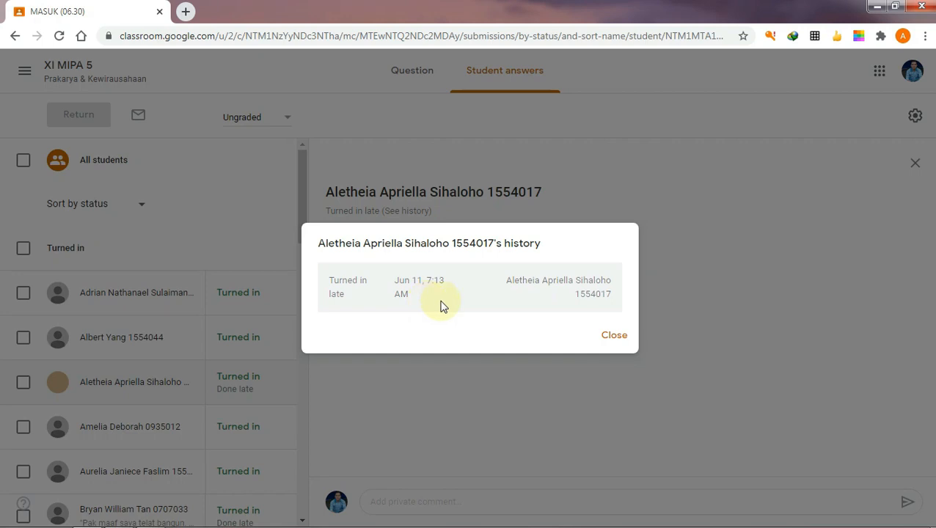
click(614, 334)
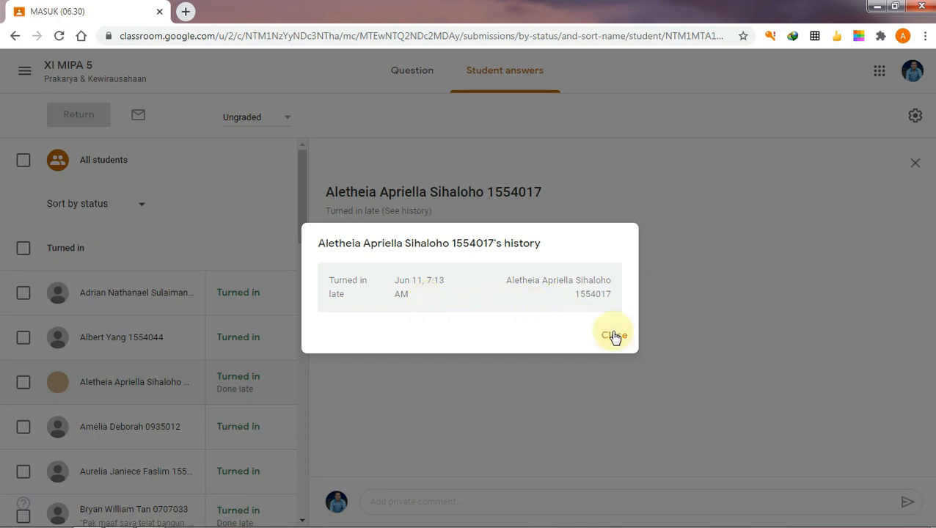